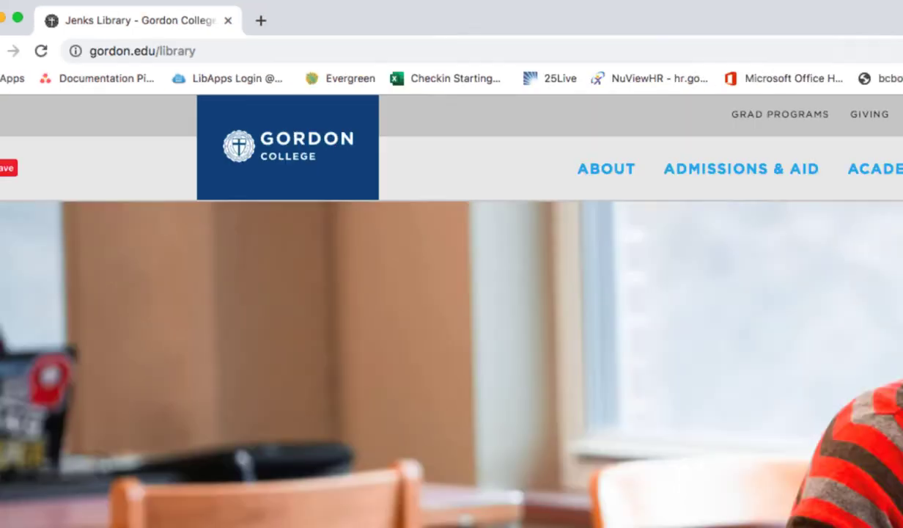
- Search the library databases for 'academic search ultimate' and open the full A–Z databases list
scroll(559, 230, down, 3)
scroll(559, 229, down, 2)
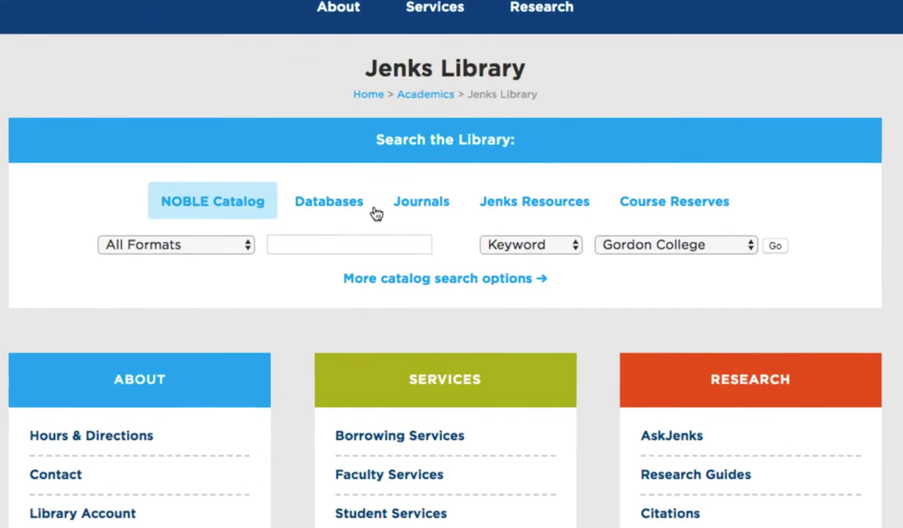
click(388, 268)
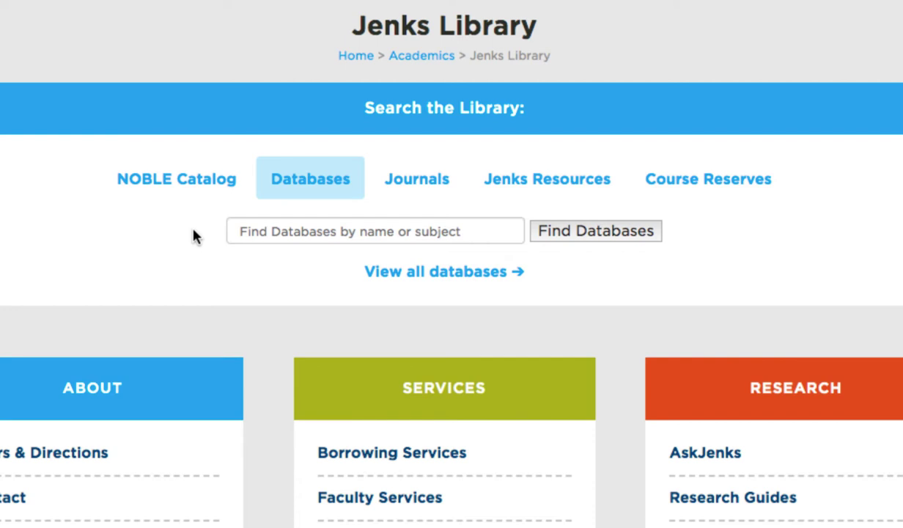
click(281, 230)
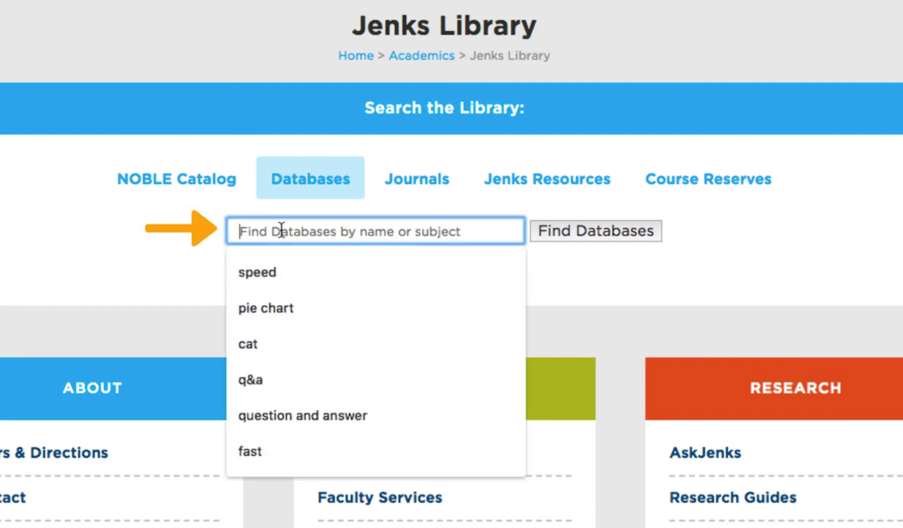
text(academic search ultimate)
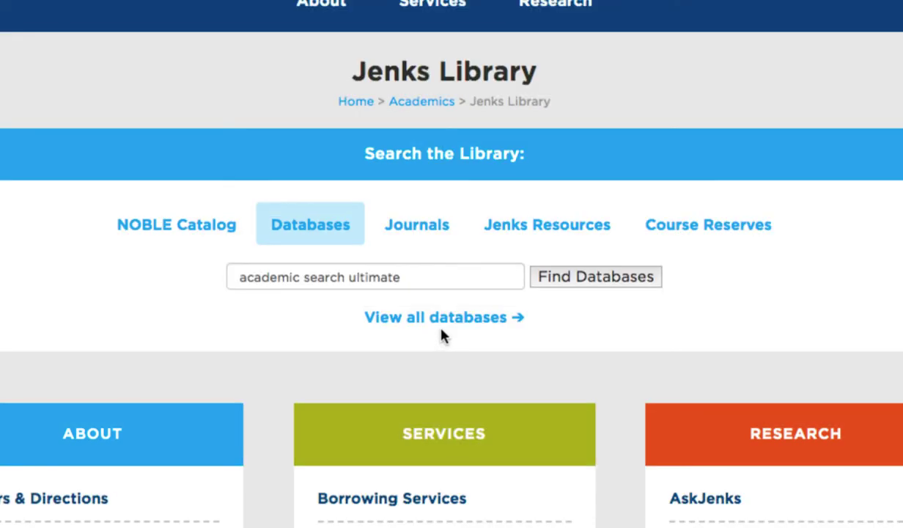
click(449, 328)
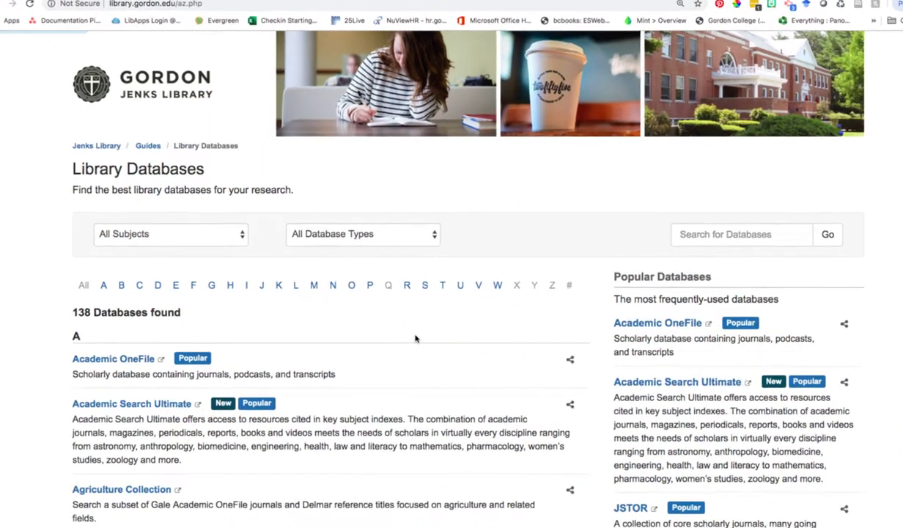
click(198, 244)
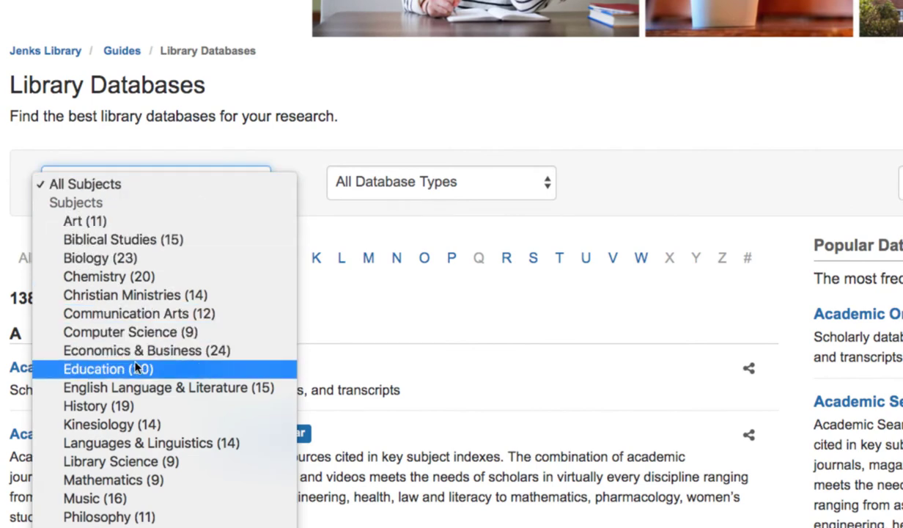
click(137, 368)
scroll(392, 361, down, 1)
scroll(392, 362, down, 1)
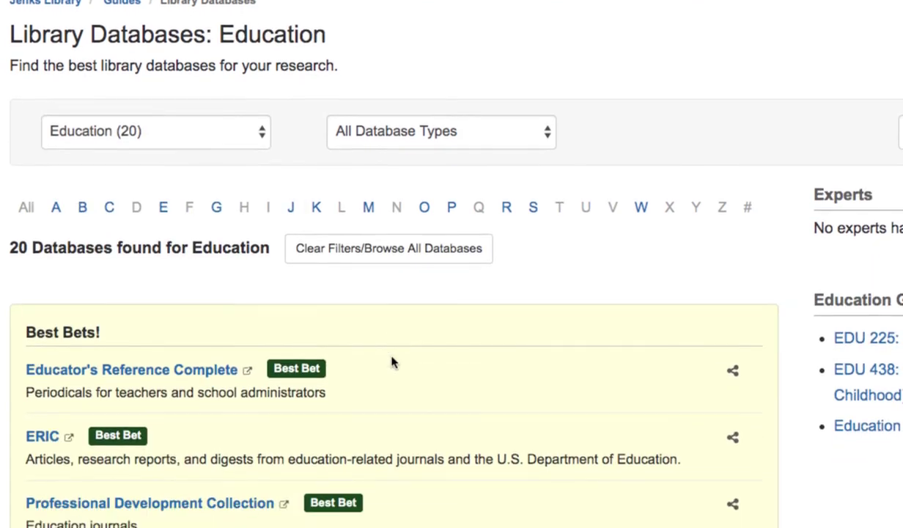
scroll(392, 362, down, 2)
scroll(391, 361, down, 1)
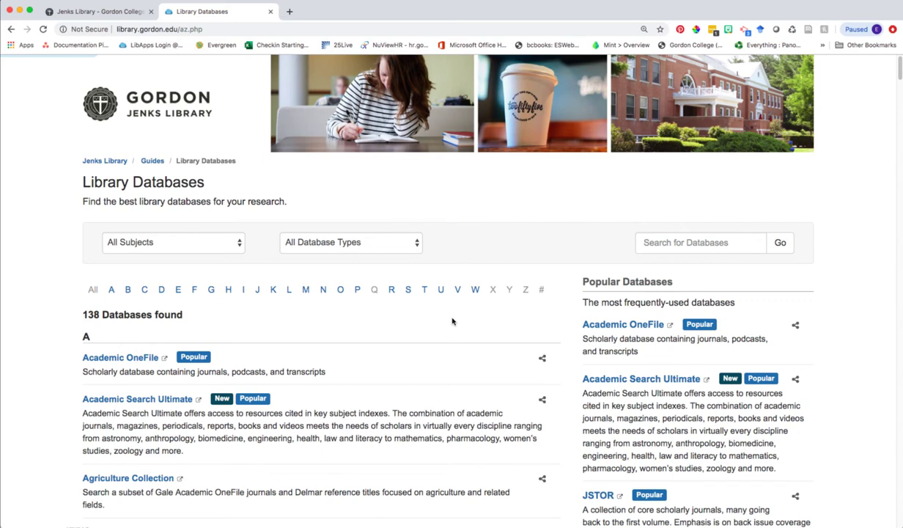
scroll(420, 316, down, 1)
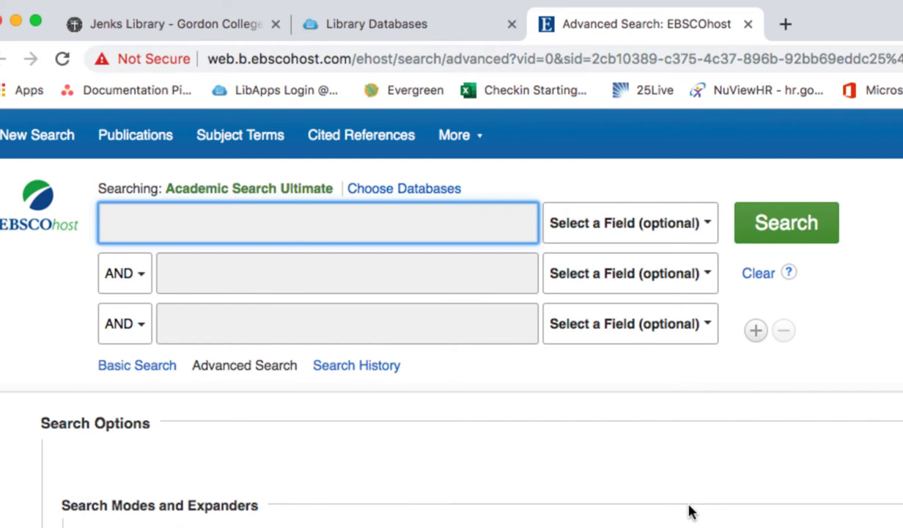
- Enter 'city farming OR urban agriculture OR city gardening' in row one and 'food security' in row two
text(city farming OR urban agriculture OR city gardening)
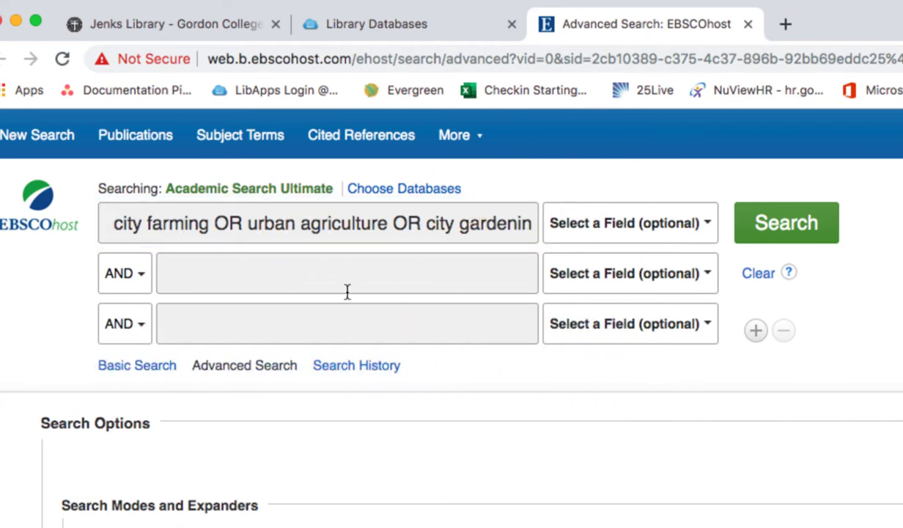
click(348, 278)
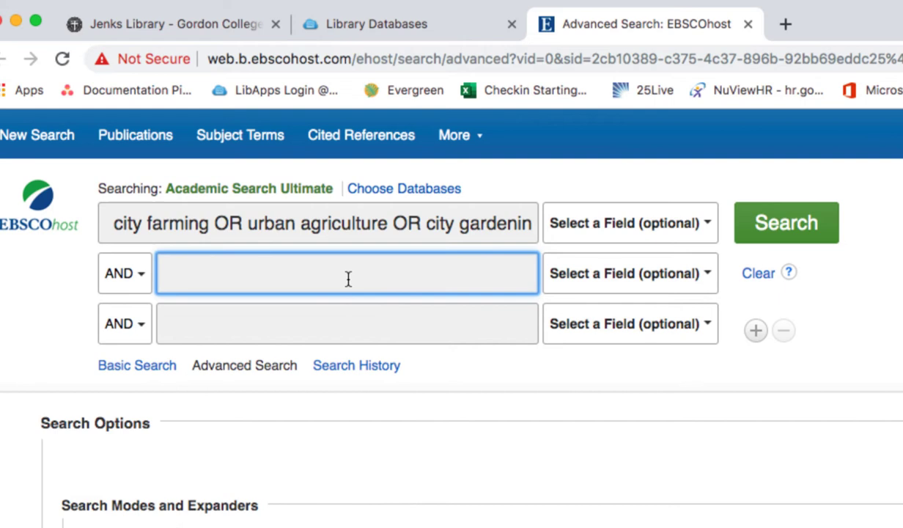
text(food security)
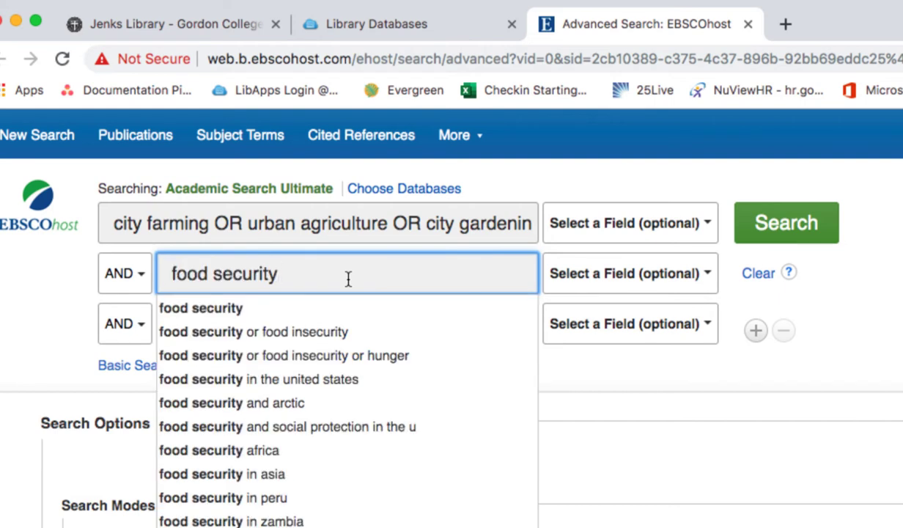
click(707, 432)
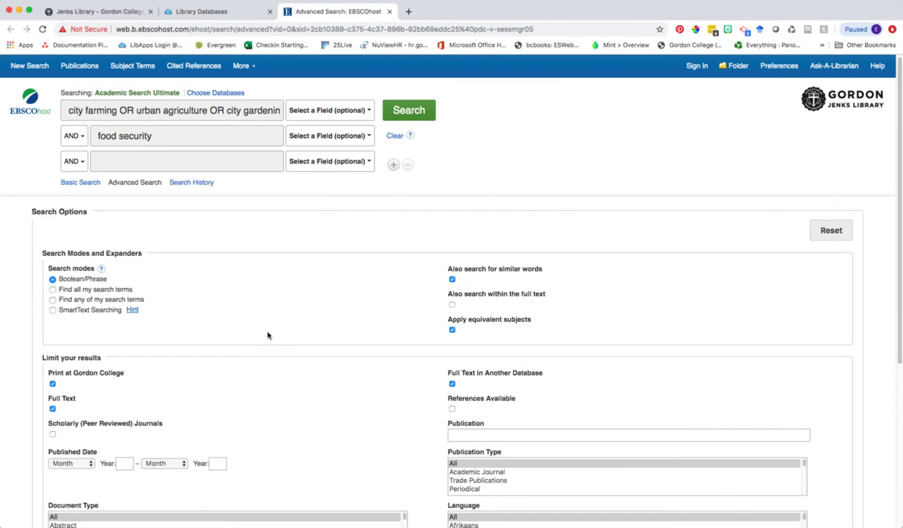
- Tick the Scholarly (Peer Reviewed) Journals limiter under Limit your results
scroll(268, 335, down, 1)
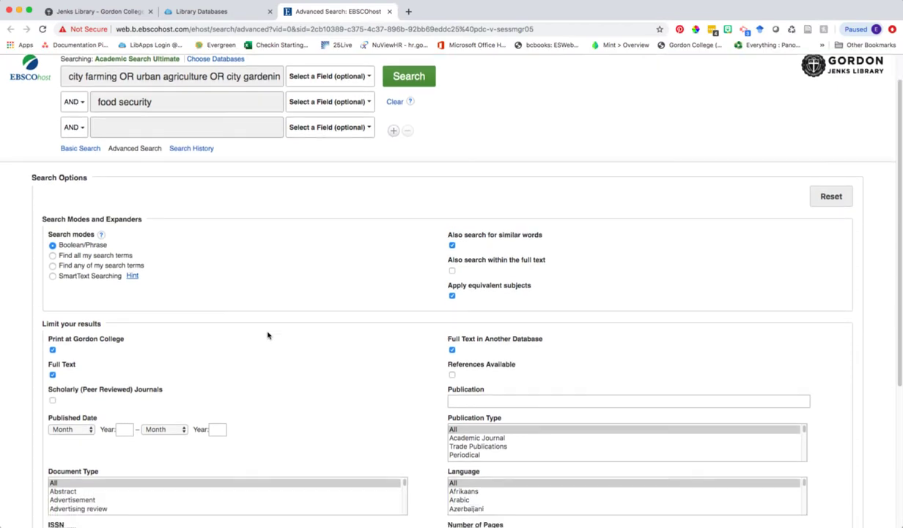
scroll(268, 335, down, 3)
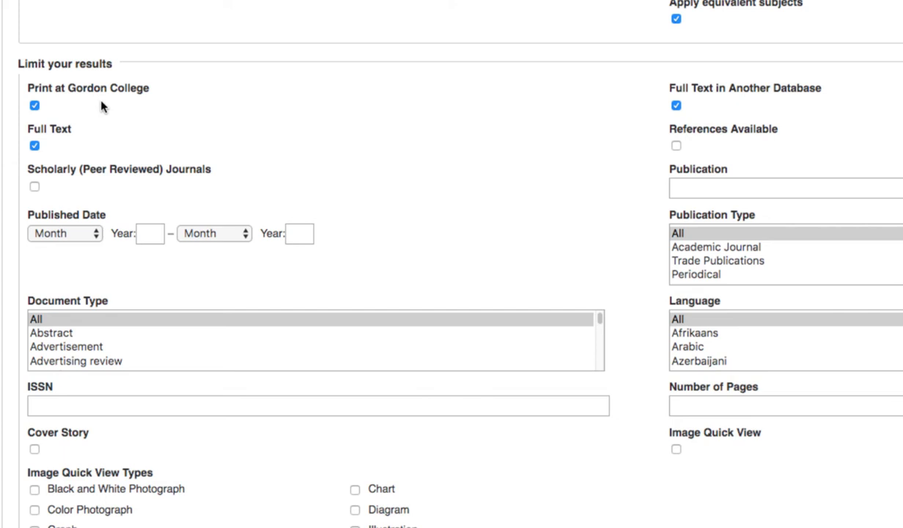
click(34, 186)
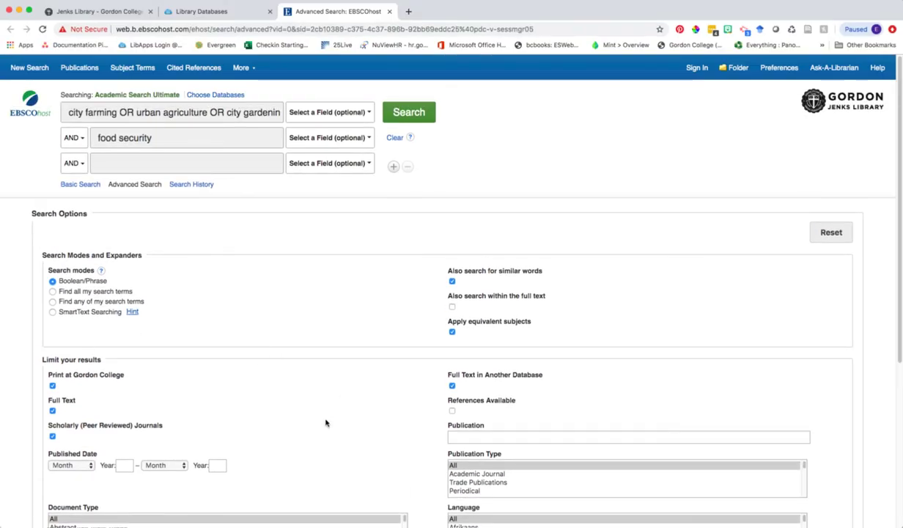
- Run the combined search and browse the 131 full-text peer-reviewed results
click(414, 117)
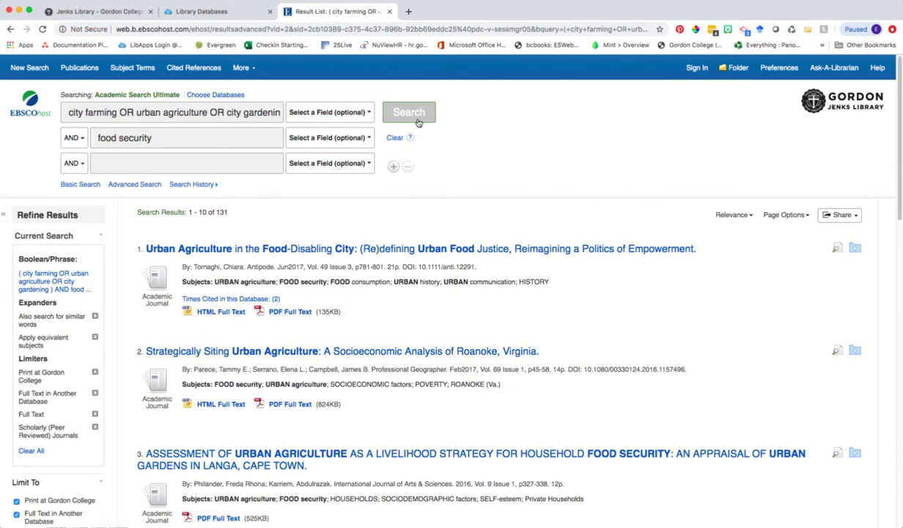
scroll(361, 235, down, 1)
scroll(361, 236, down, 1)
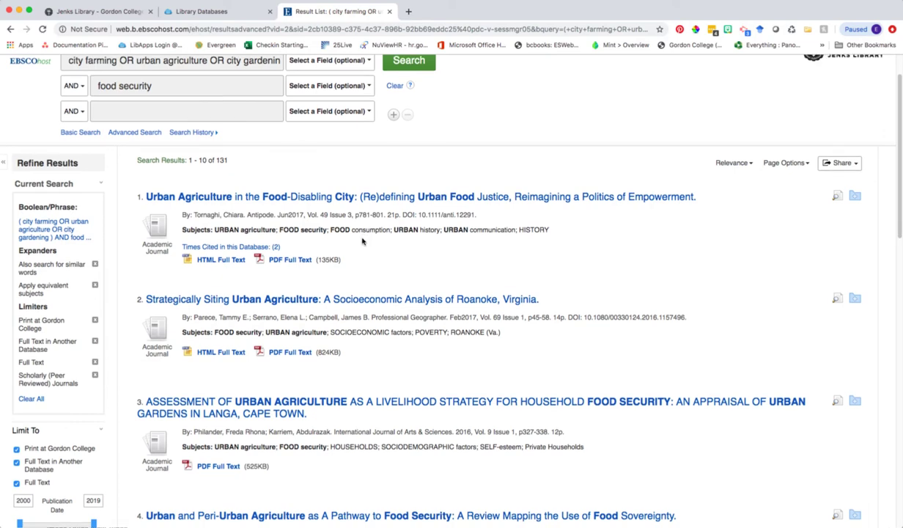
scroll(361, 238, down, 1)
scroll(361, 241, down, 1)
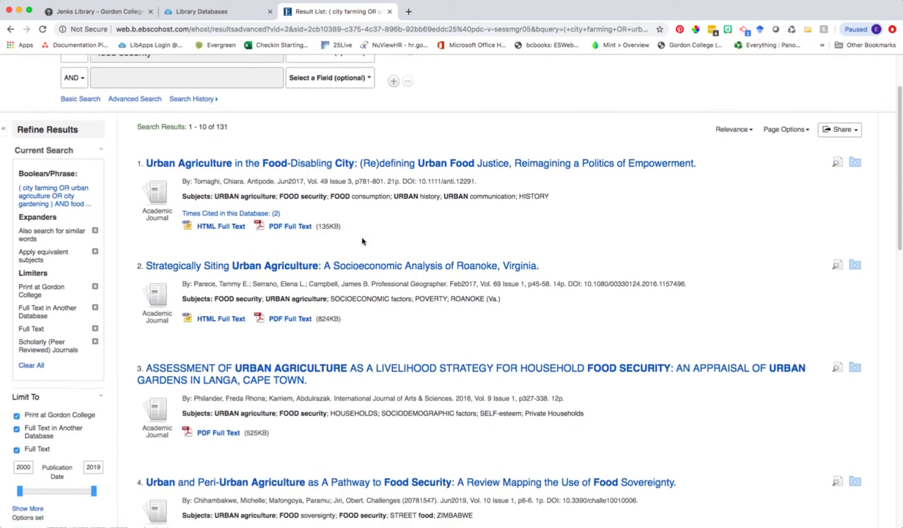
scroll(361, 241, down, 2)
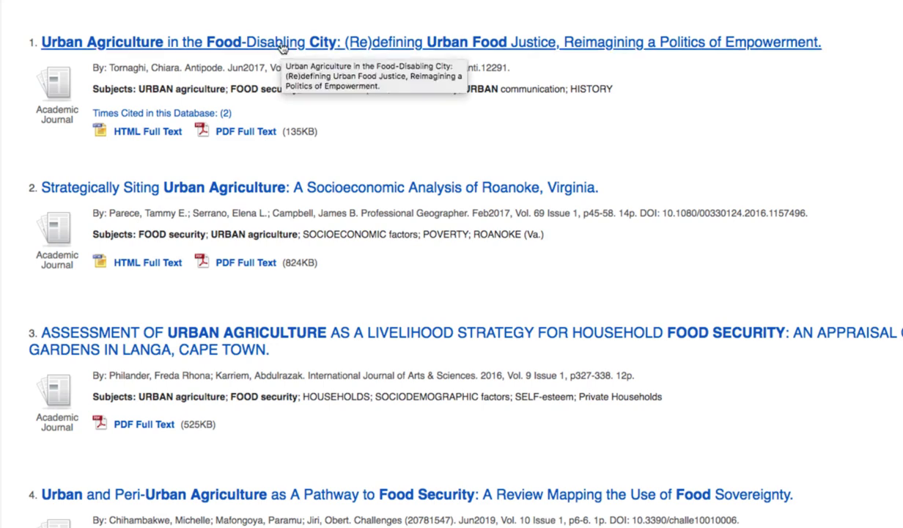
- Open the first result's Detailed Record and review its subject terms and abstract
click(281, 47)
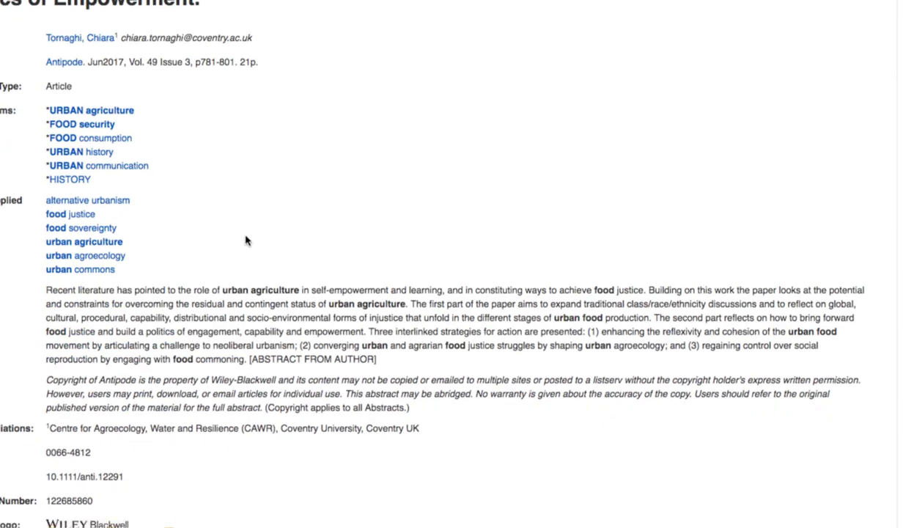
scroll(246, 240, down, 2)
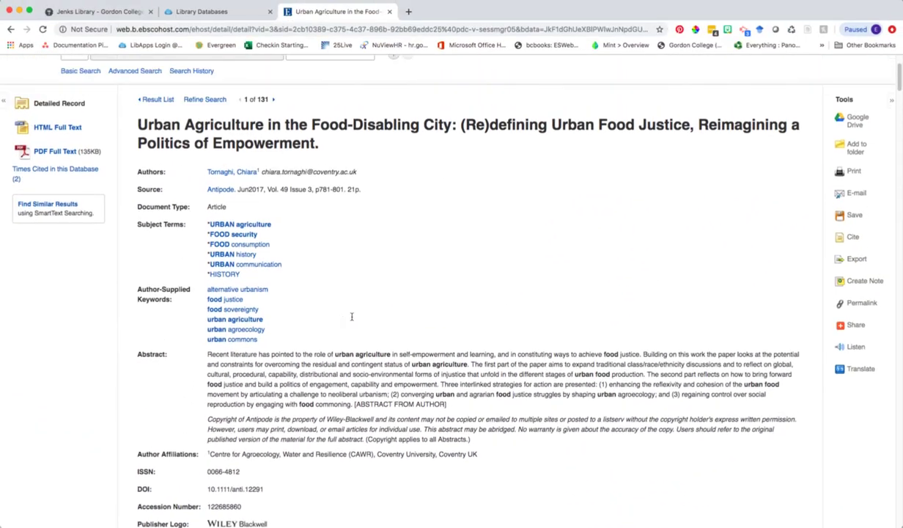
scroll(352, 316, up, 2)
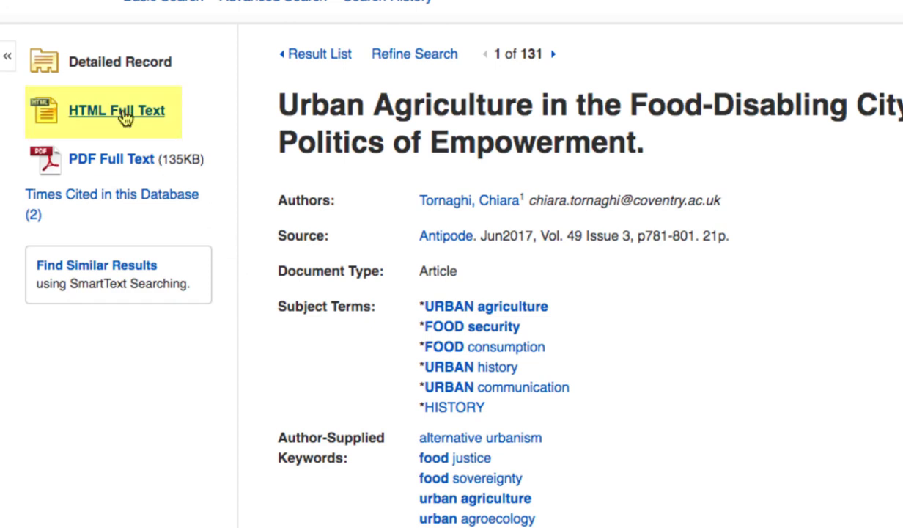
click(108, 160)
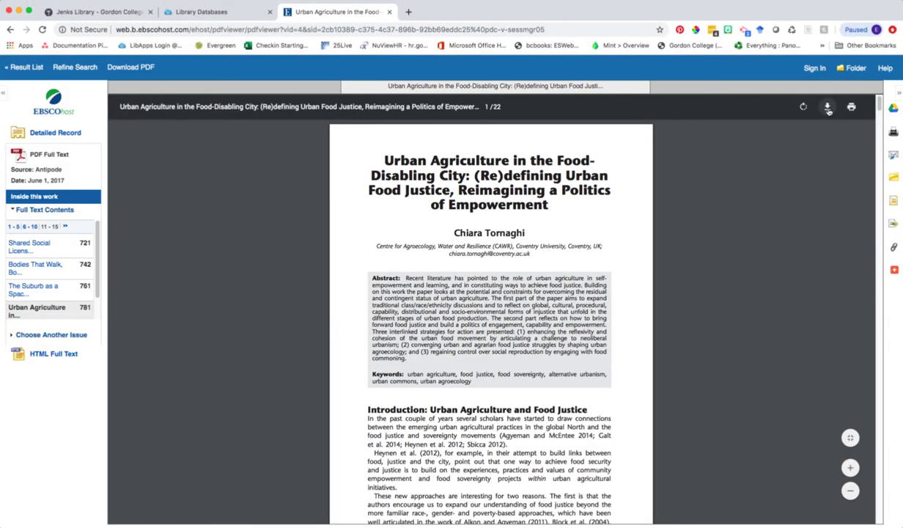
key(super+Left)
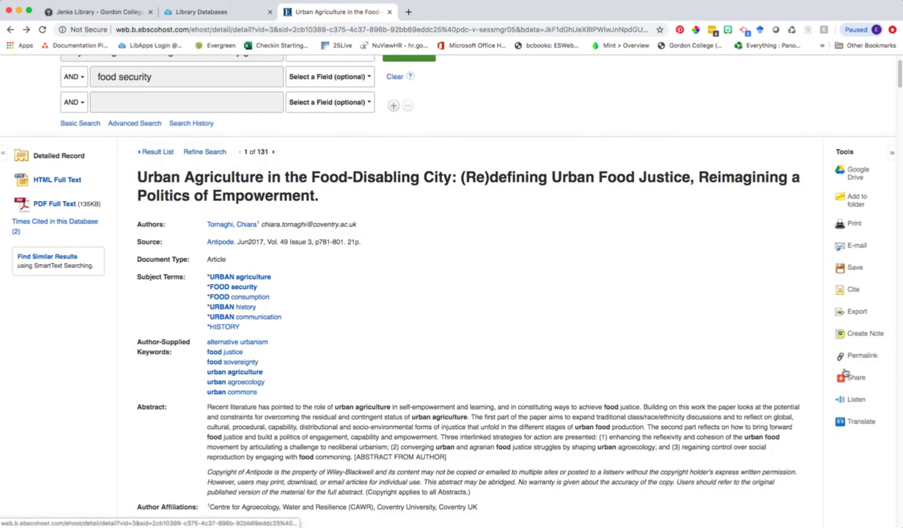
- Show the article's citations and browse the APA, Chicago, MLA and other formats
click(855, 292)
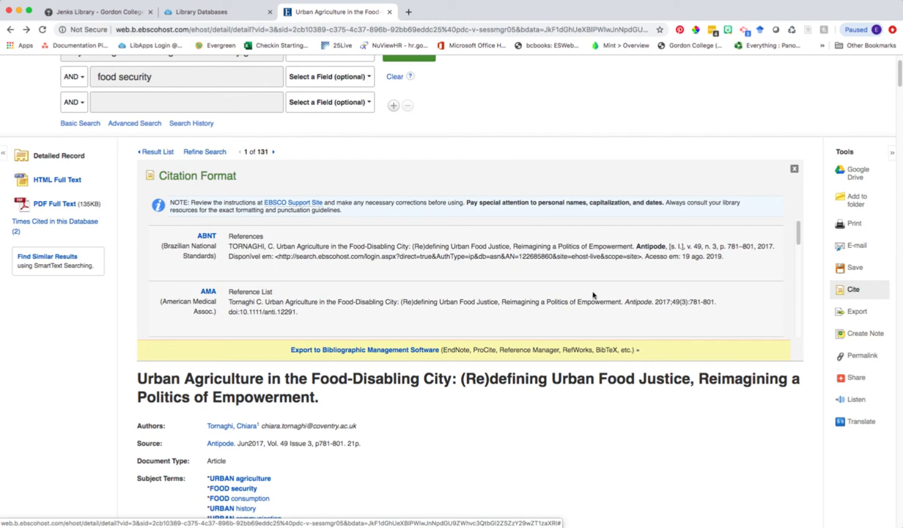
scroll(435, 272, down, 1)
scroll(435, 272, down, 2)
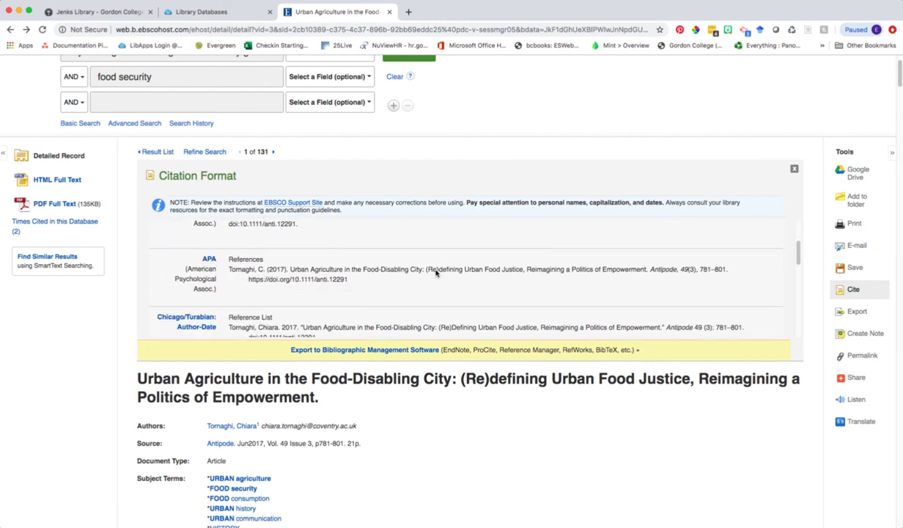
scroll(436, 272, down, 1)
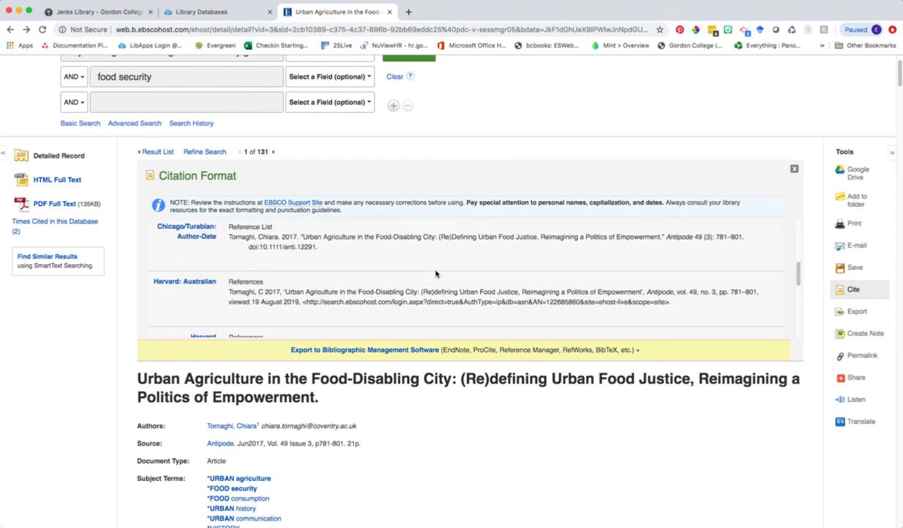
scroll(435, 273, down, 2)
scroll(436, 273, down, 2)
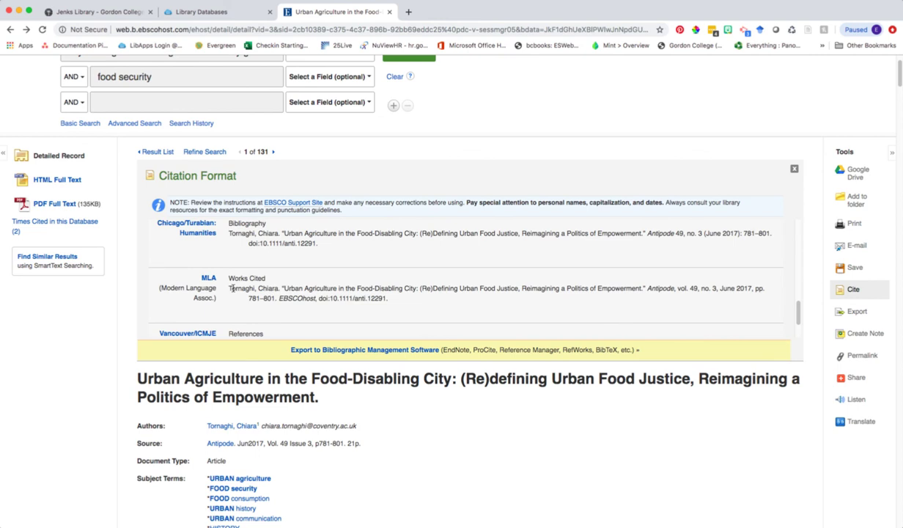